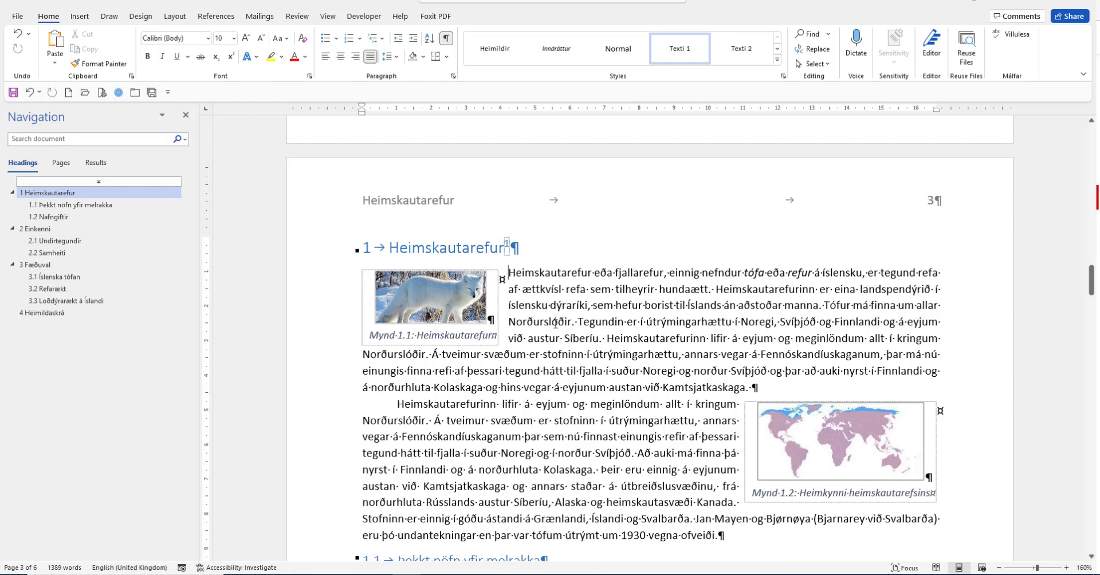
Set the proofing language of the entire document's text to English (United Kingdom).
{"action": "key", "text": "ctrl+a"}
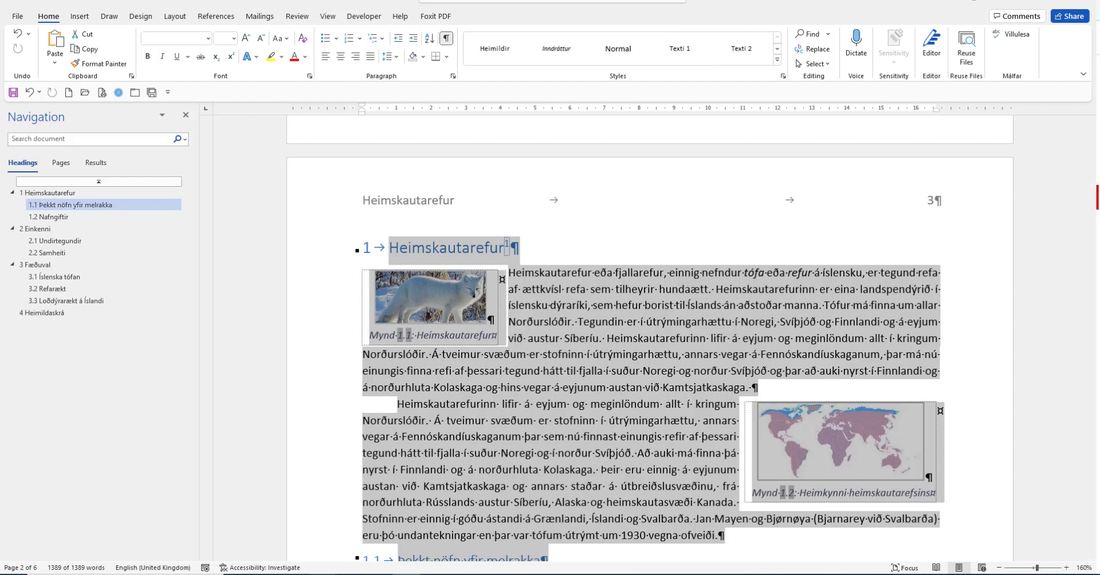
{"action": "left_click", "coordinate": [161, 567]}
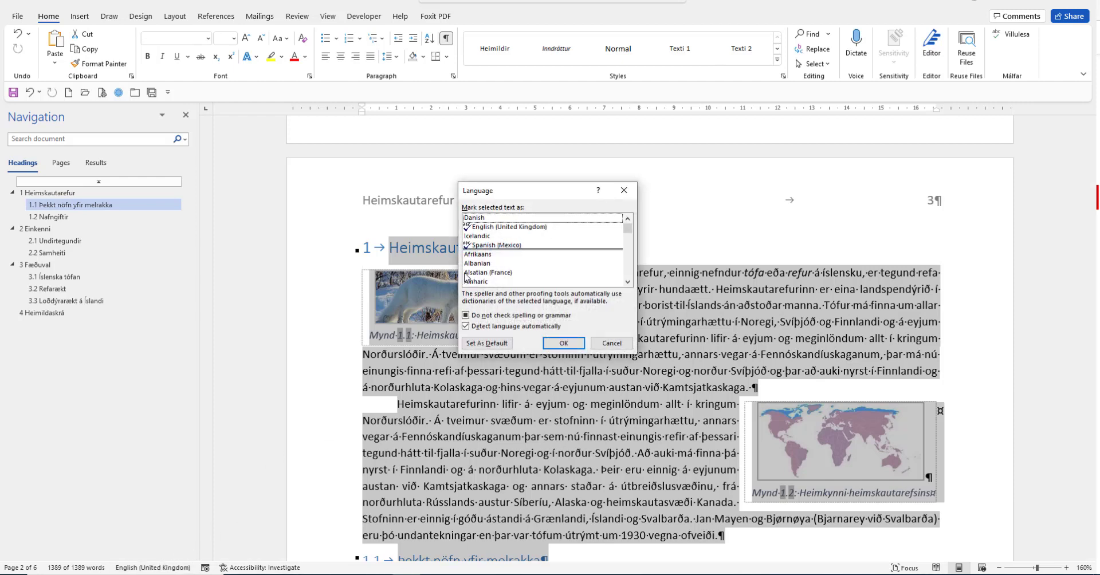
{"action": "left_click", "coordinate": [511, 227]}
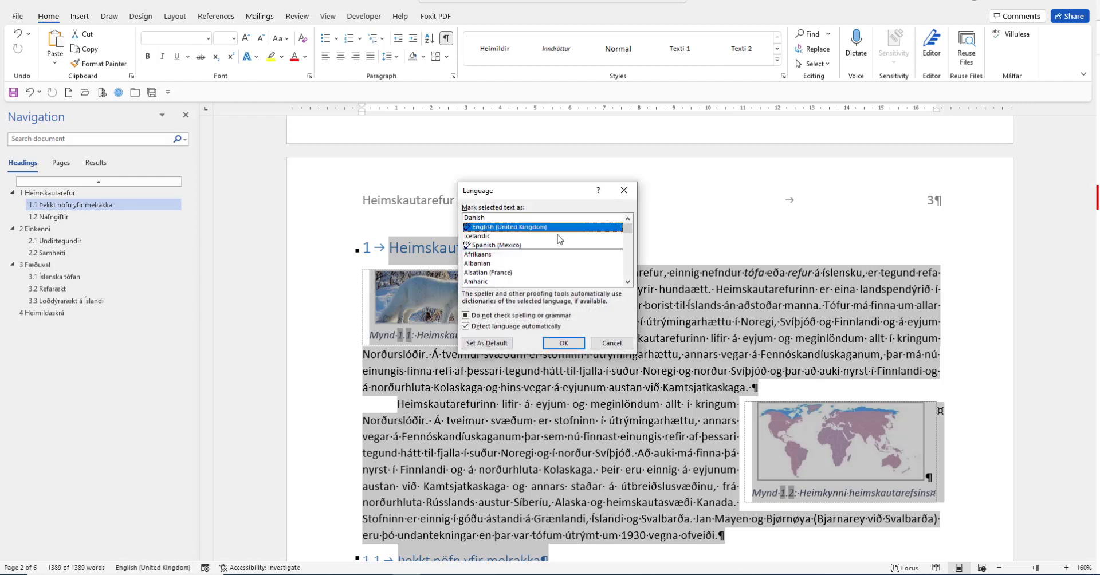
{"action": "left_click", "coordinate": [563, 344]}
{"action": "left_click", "coordinate": [520, 286]}
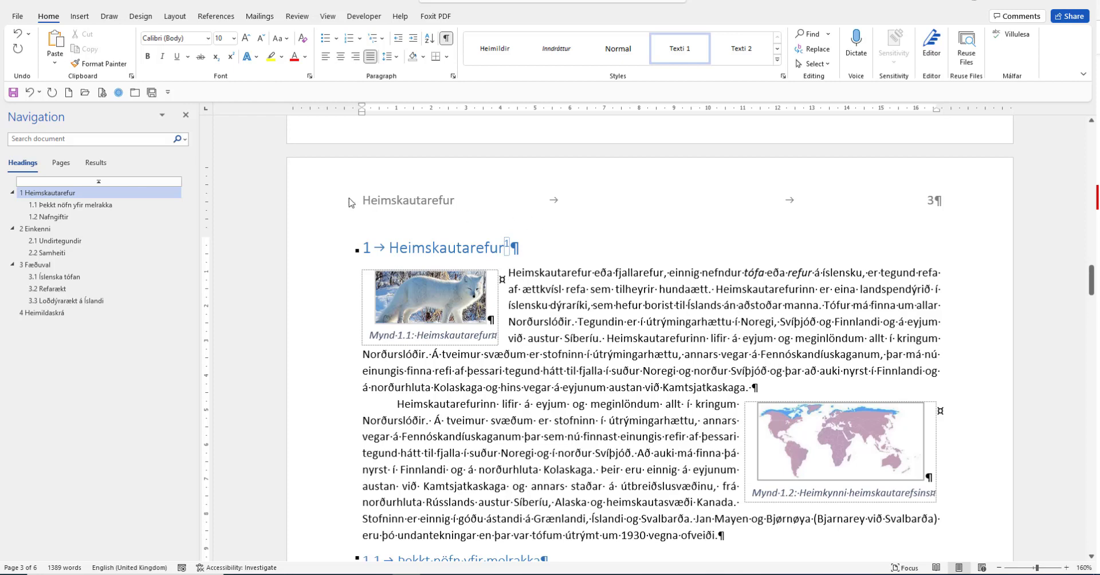
Start manual hyphenation of the document and reject the suggested breaks in "vegar" and "austan".
{"action": "left_click", "coordinate": [180, 22]}
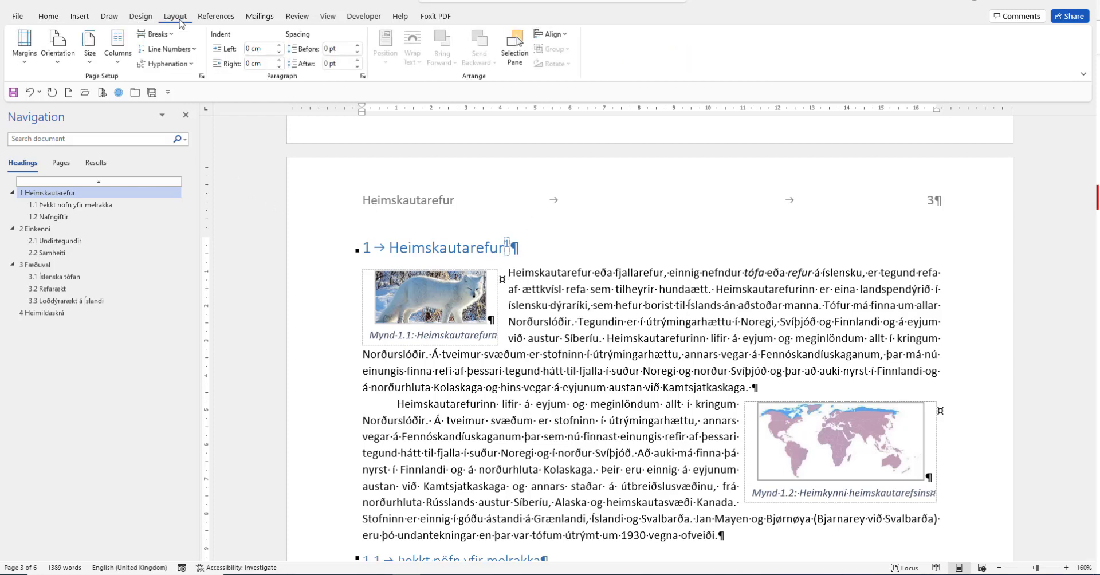
{"action": "left_click", "coordinate": [165, 63]}
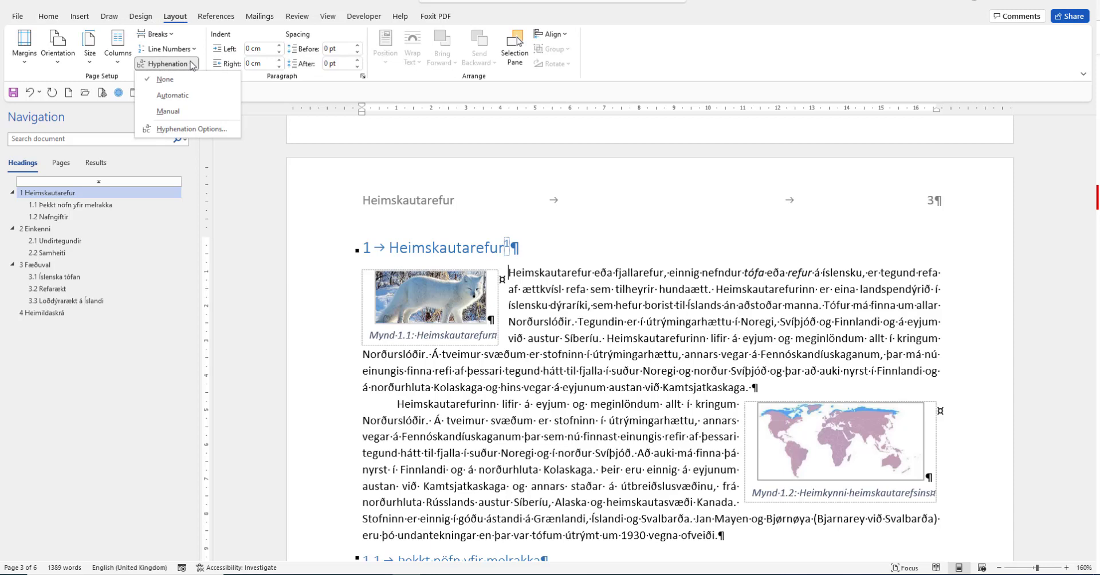
{"action": "left_click", "coordinate": [182, 109]}
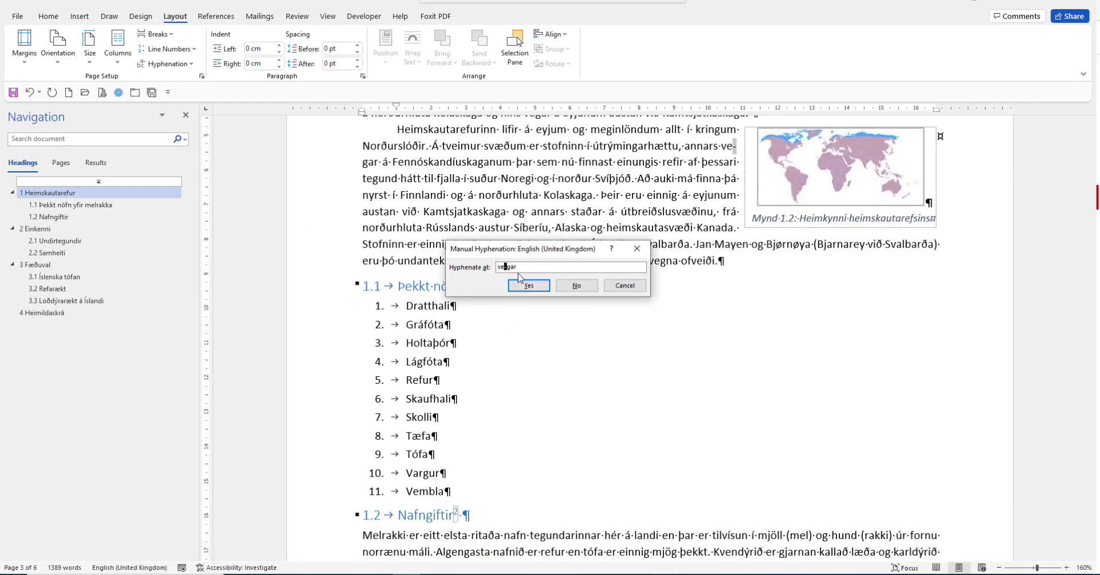
{"action": "left_click", "coordinate": [577, 286]}
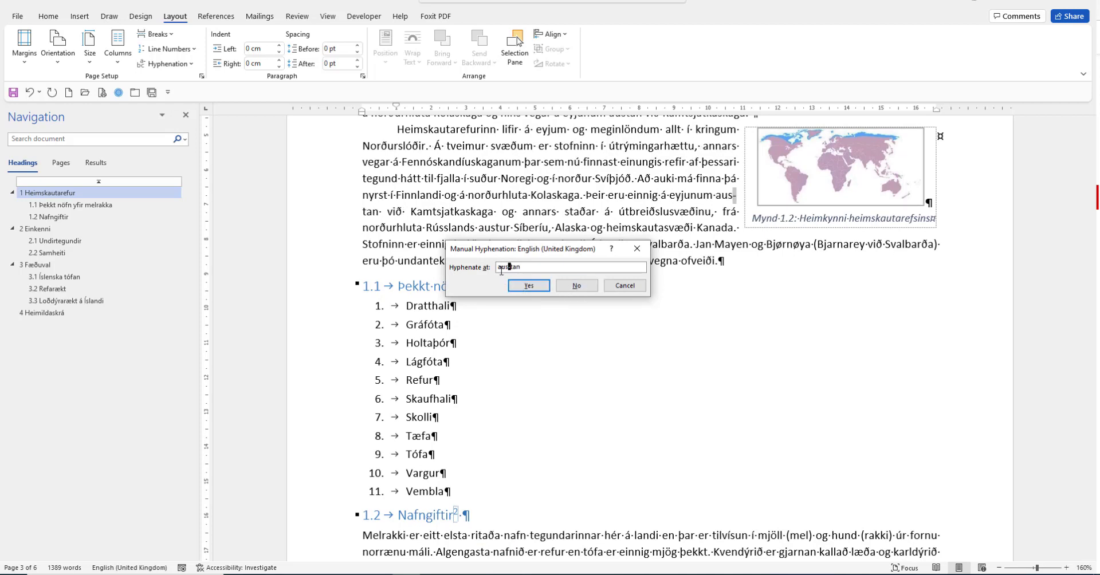
{"action": "left_click", "coordinate": [586, 286]}
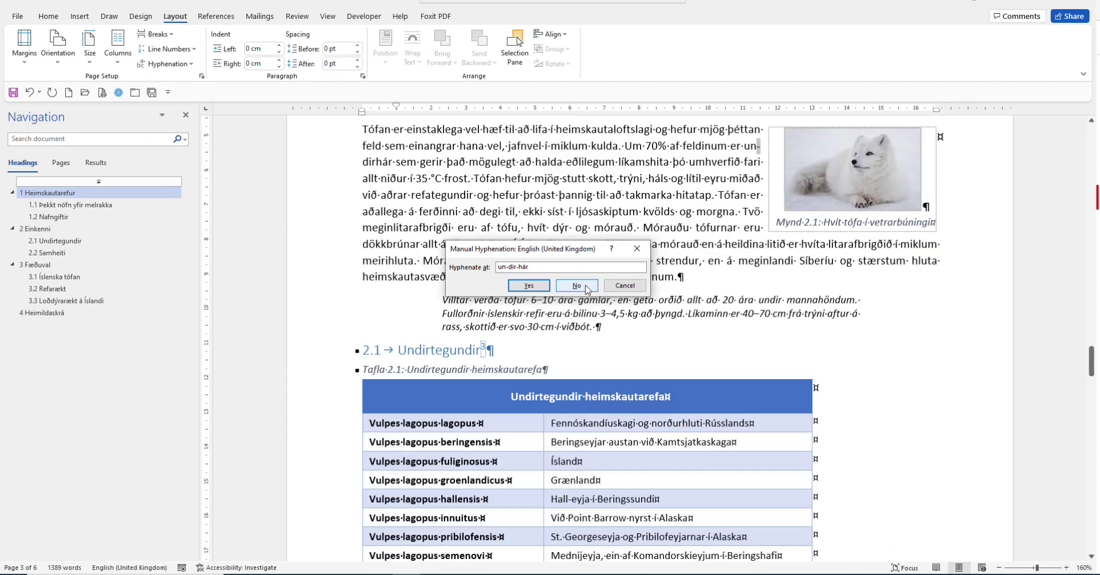
Hyphenate the words in the Einkenni paragraph as undir-hár, megin-litarafbrigði, dökk-brúnar and heimskauta-svæðis.
{"action": "left_click", "coordinate": [520, 267]}
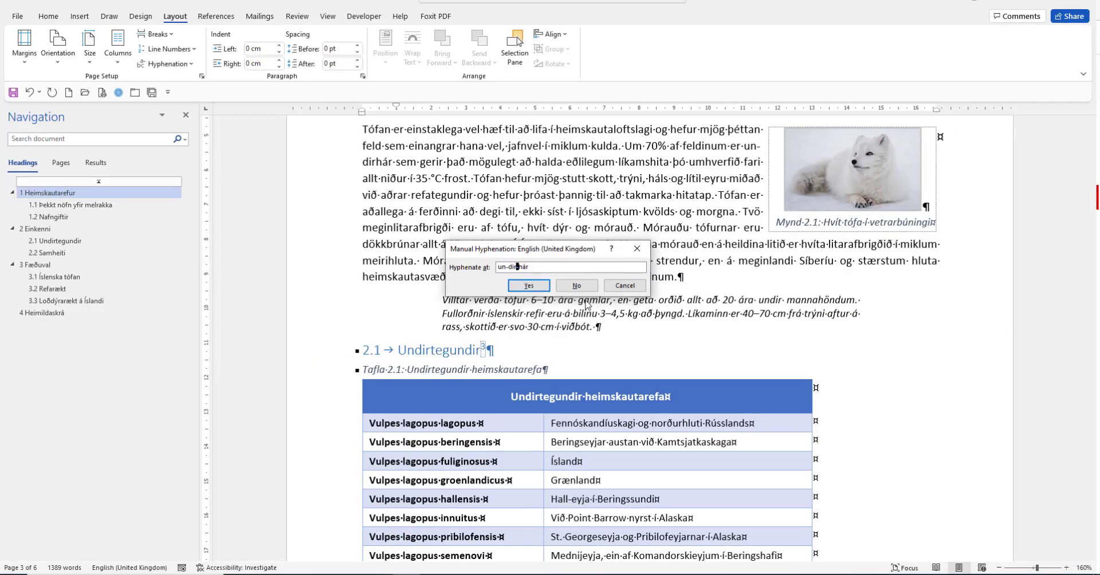
{"action": "left_click", "coordinate": [526, 286]}
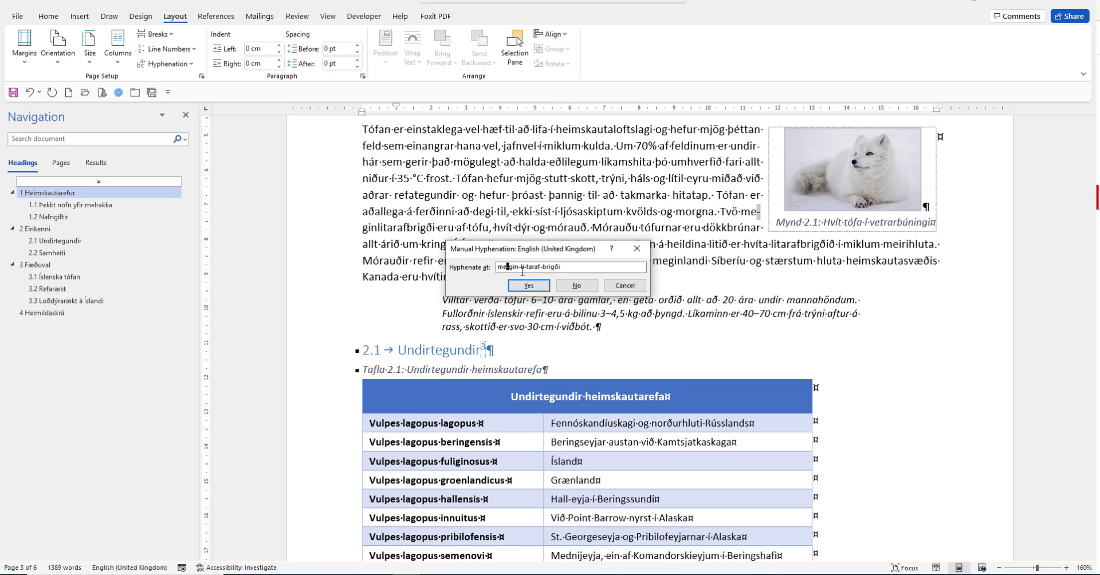
{"action": "left_click", "coordinate": [533, 287]}
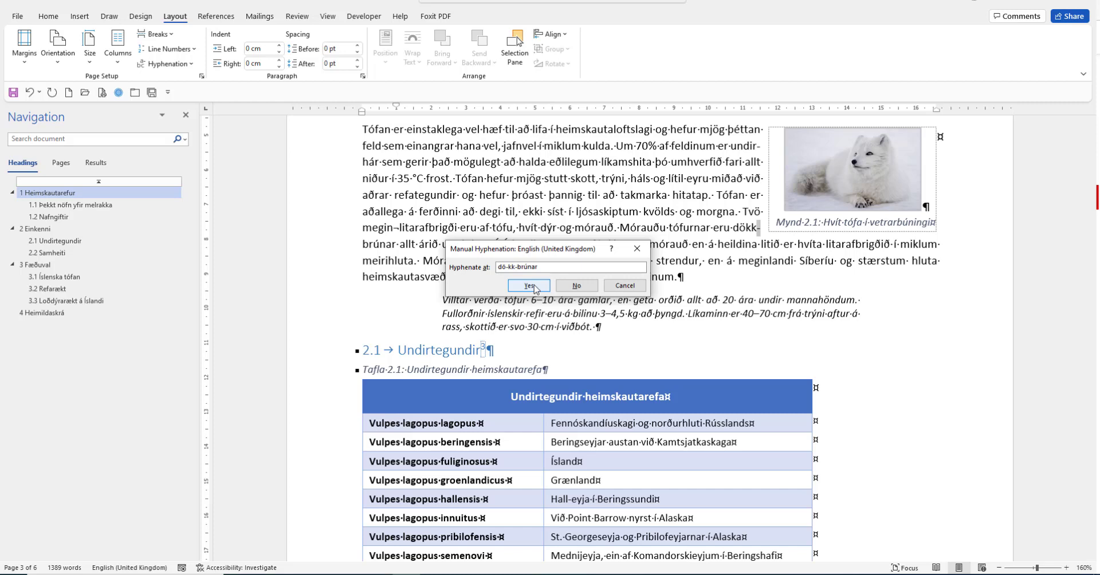
{"action": "left_click", "coordinate": [530, 285]}
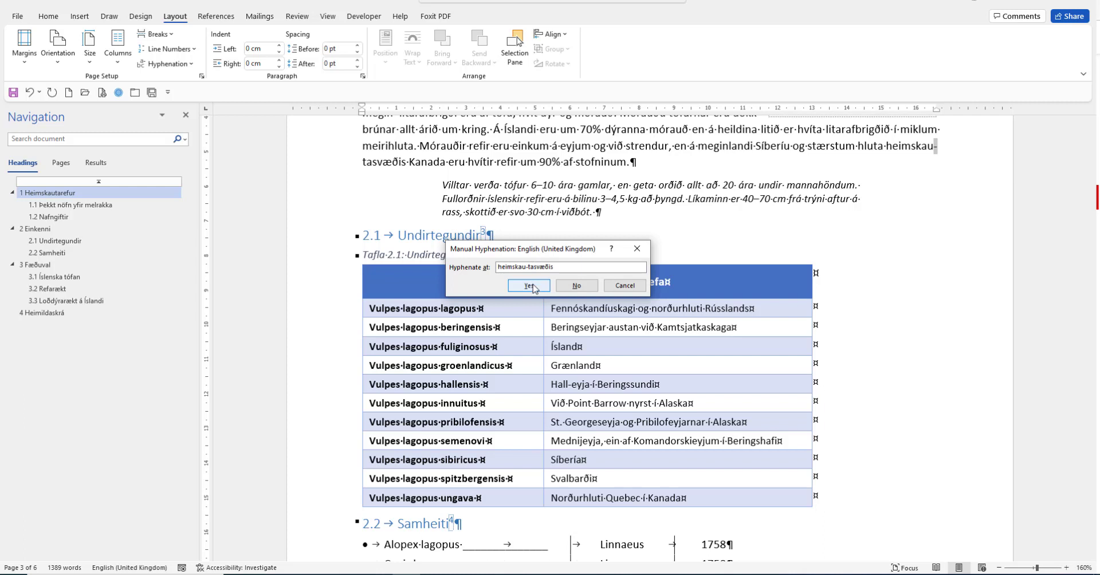
{"action": "left_click", "coordinate": [533, 286]}
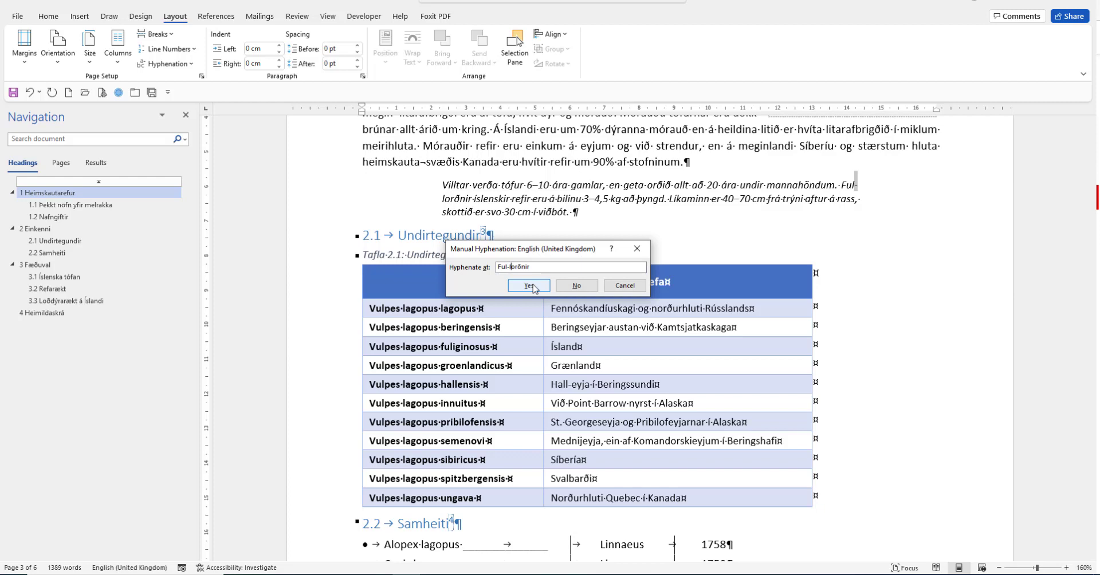
Hyphenate Full-orðnir and gull-refir, and finish the manual hyphenation without a break in the Wikipedia web address.
{"action": "left_click", "coordinate": [528, 285]}
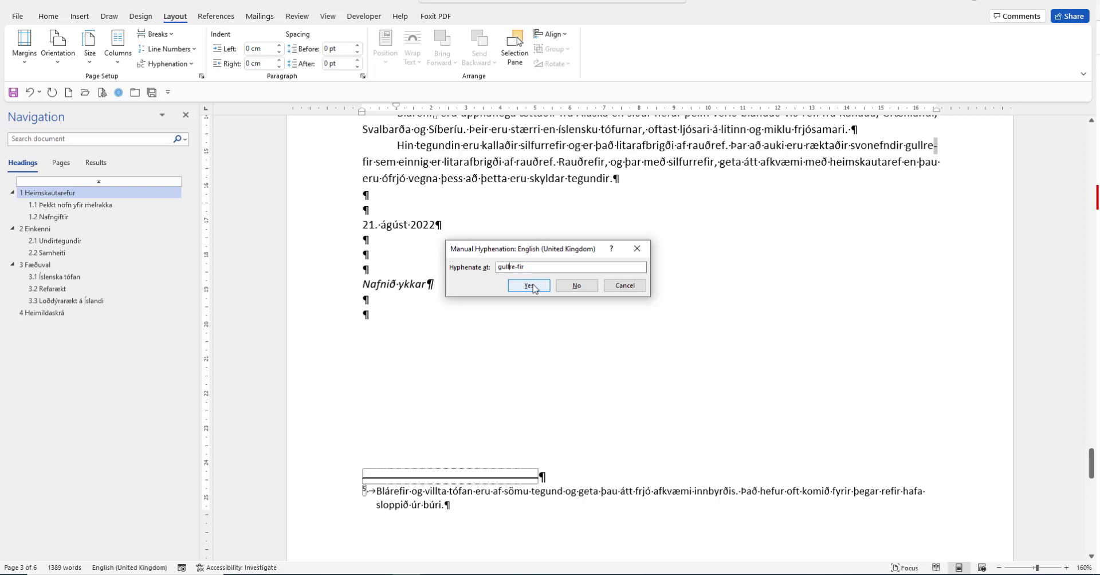
{"action": "left_click", "coordinate": [531, 287]}
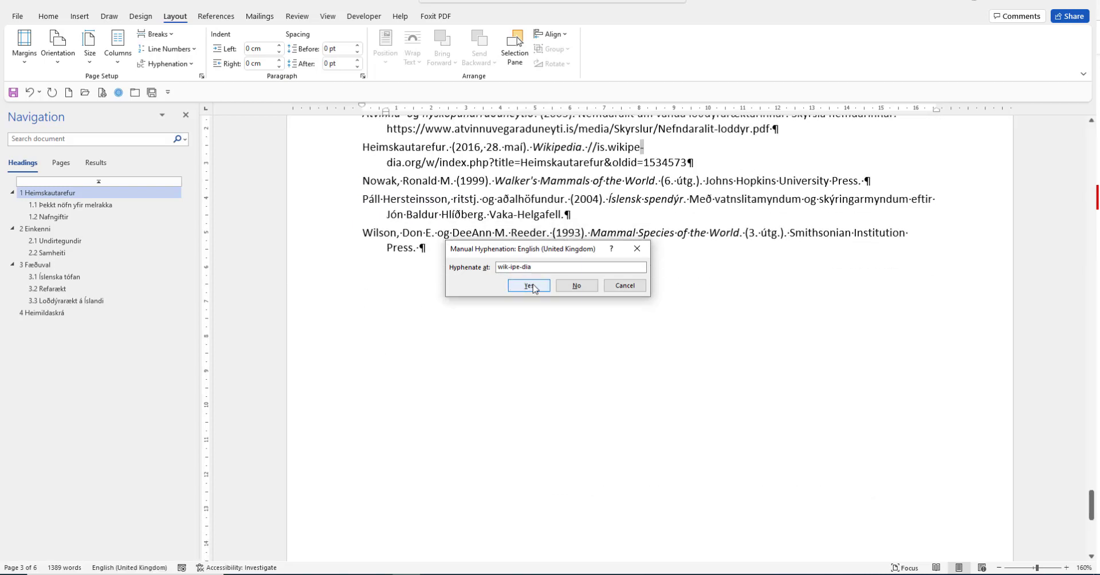
{"action": "left_click", "coordinate": [577, 286]}
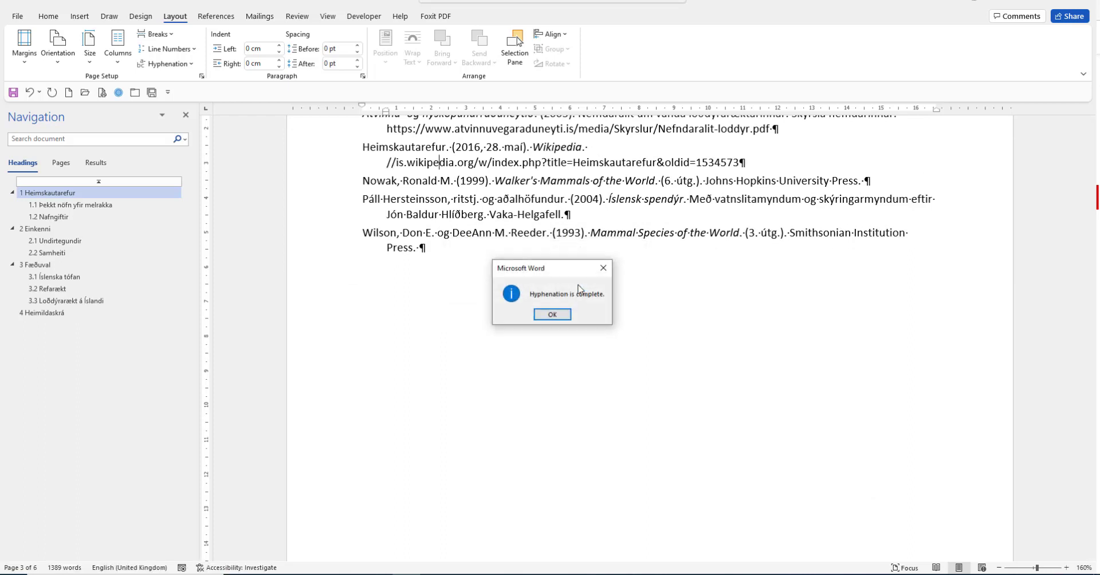
{"action": "left_click", "coordinate": [552, 317]}
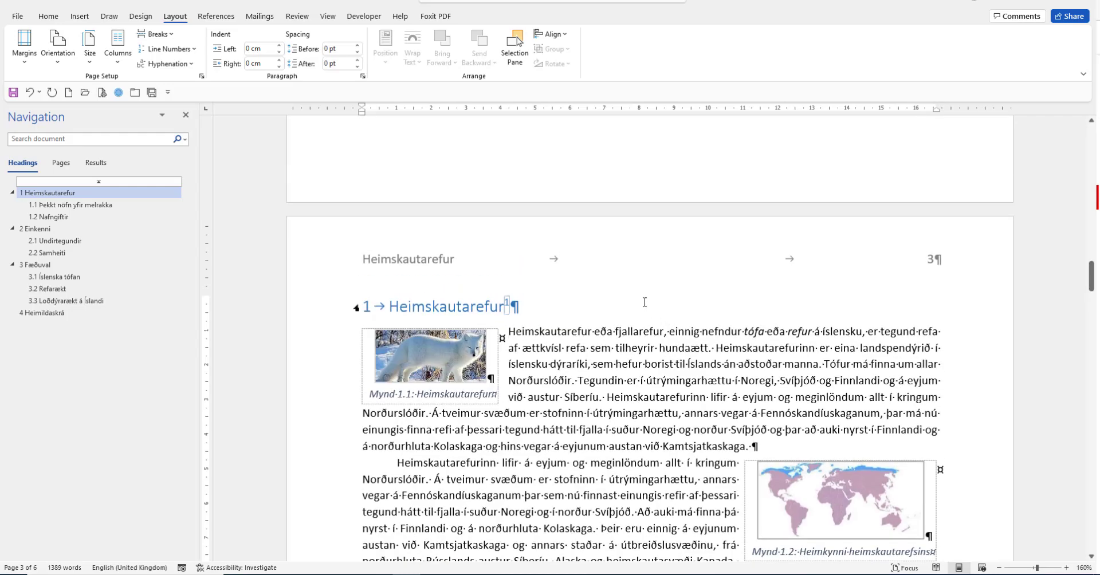
Review the hyphenated text from the Heimskautarefur chapter through the start of the Fæðuval chapter.
{"action": "scroll", "coordinate": [645, 302], "scroll_direction": "down", "scroll_amount": 8}
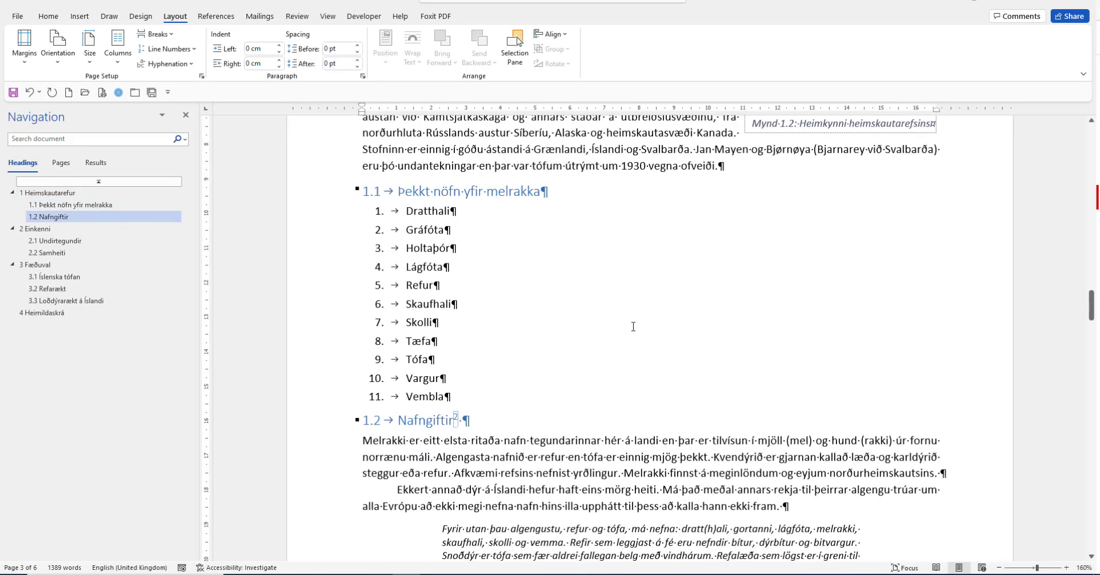
{"action": "scroll", "coordinate": [633, 327], "scroll_direction": "down", "scroll_amount": 5}
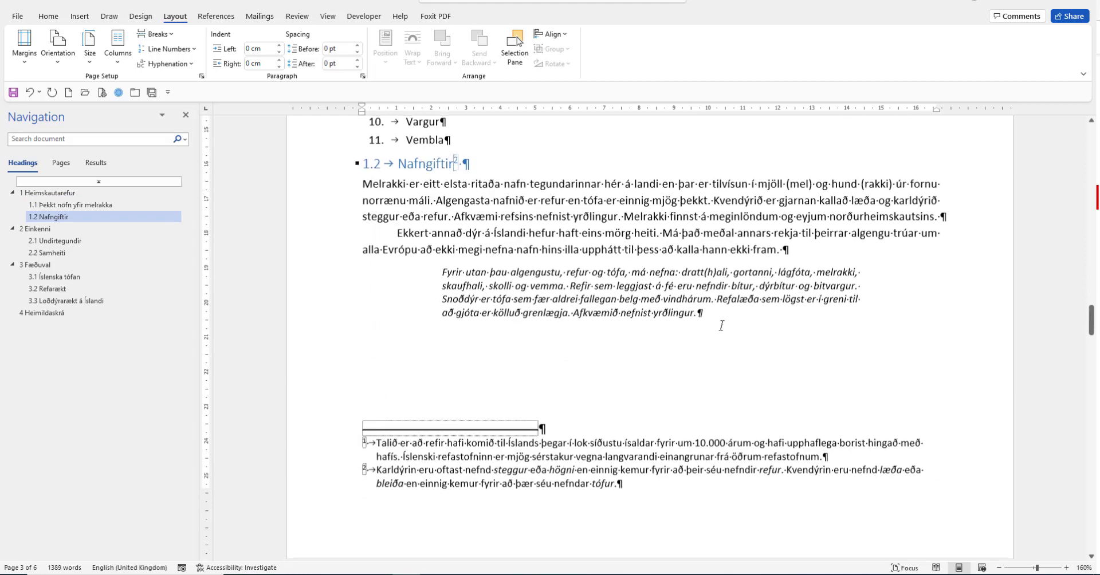
{"action": "scroll", "coordinate": [721, 326], "scroll_direction": "down", "scroll_amount": 7}
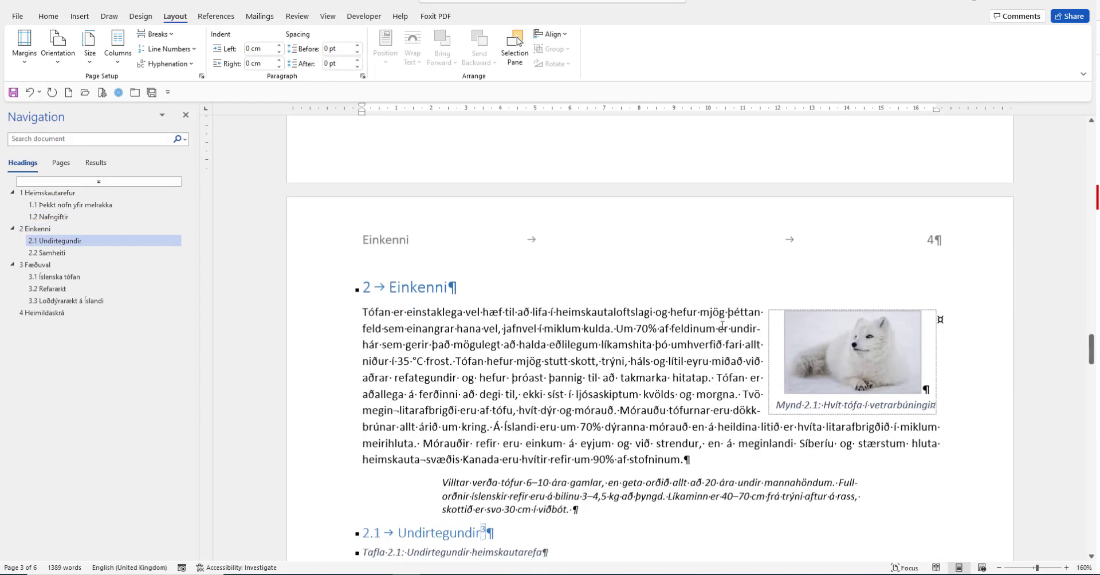
{"action": "scroll", "coordinate": [722, 325], "scroll_direction": "down", "scroll_amount": 5}
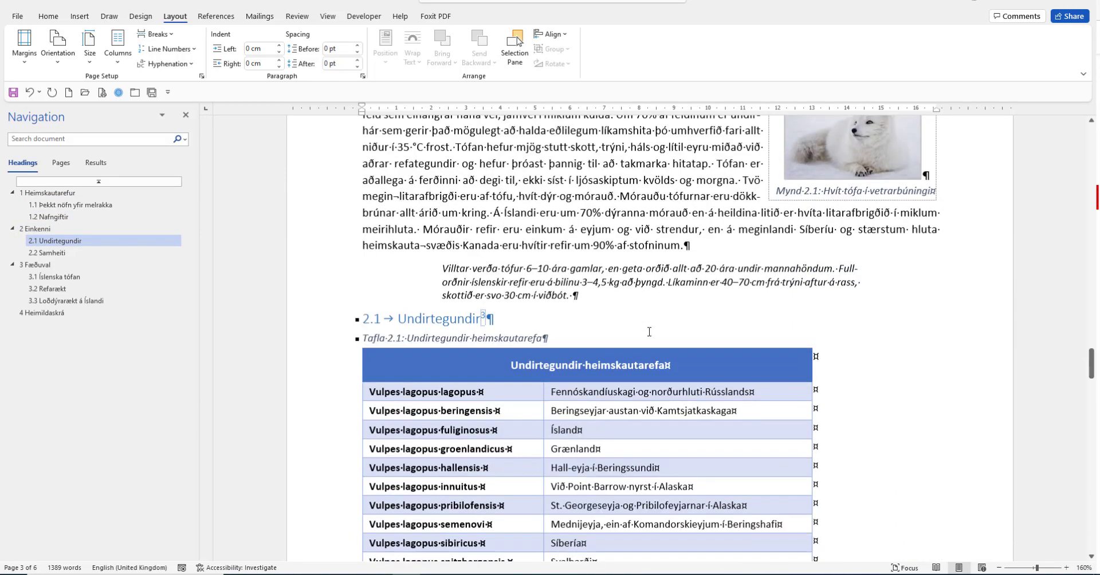
{"action": "scroll", "coordinate": [649, 332], "scroll_direction": "down", "scroll_amount": 8}
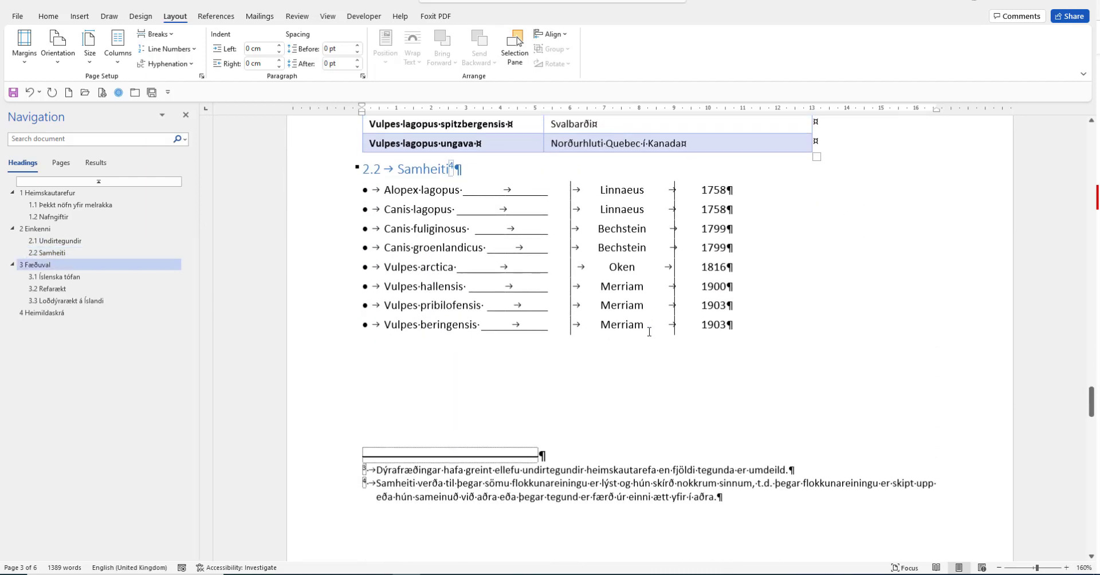
{"action": "scroll", "coordinate": [649, 332], "scroll_direction": "down", "scroll_amount": 5}
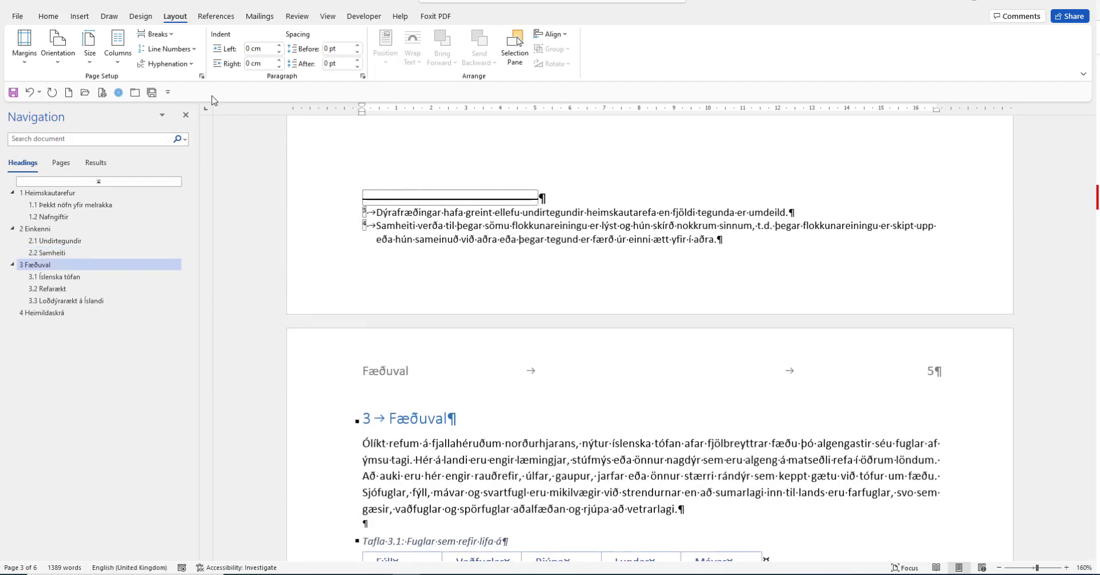
Check all pages of the document in the print preview and return to editing.
{"action": "left_click", "coordinate": [17, 16]}
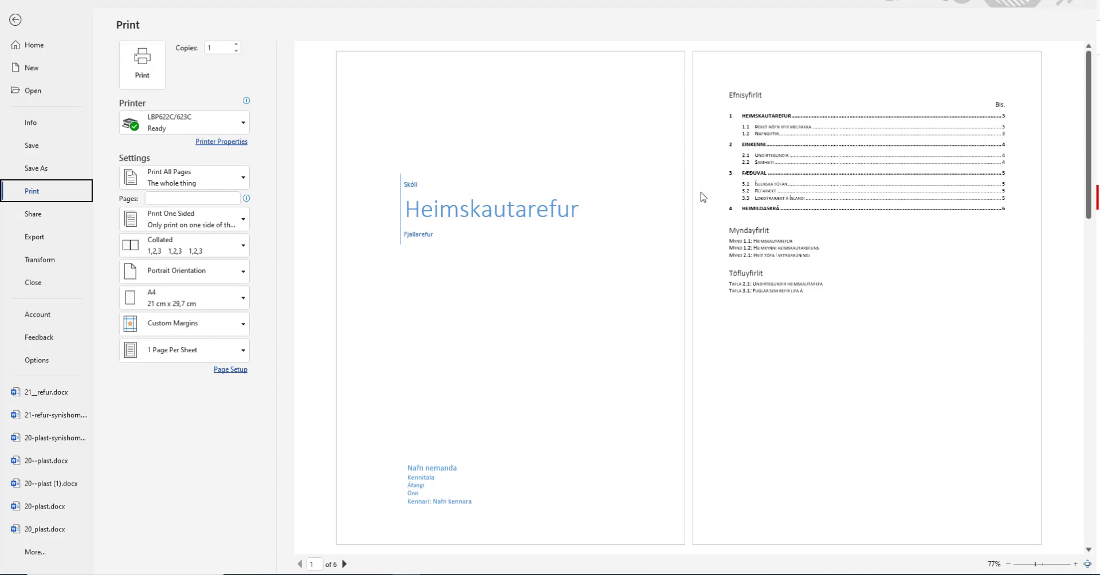
{"action": "scroll", "coordinate": [769, 239], "scroll_direction": "down", "scroll_amount": 3}
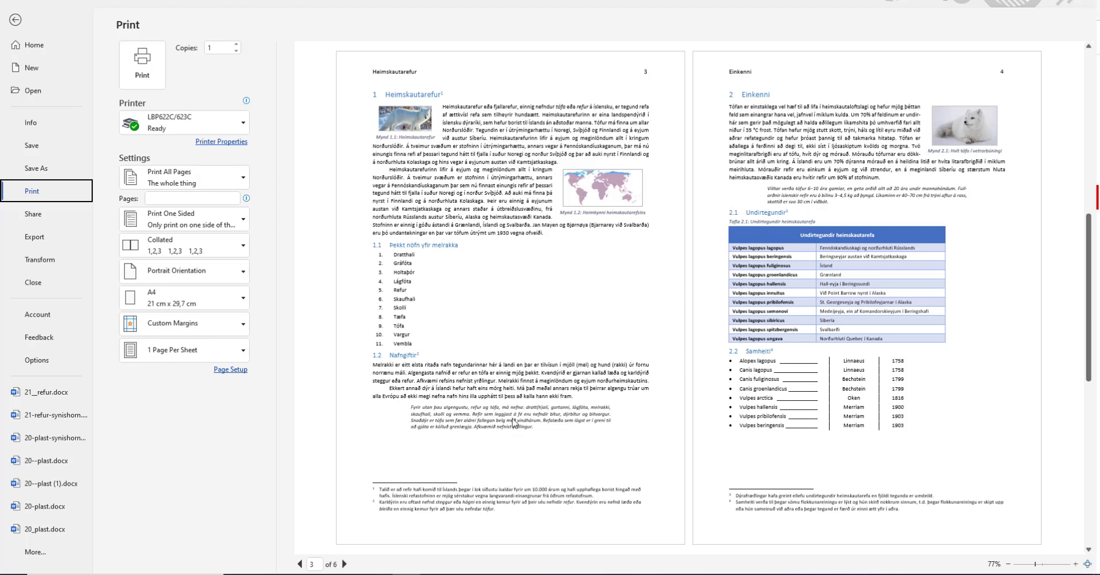
{"action": "scroll", "coordinate": [526, 426], "scroll_direction": "down", "scroll_amount": 2}
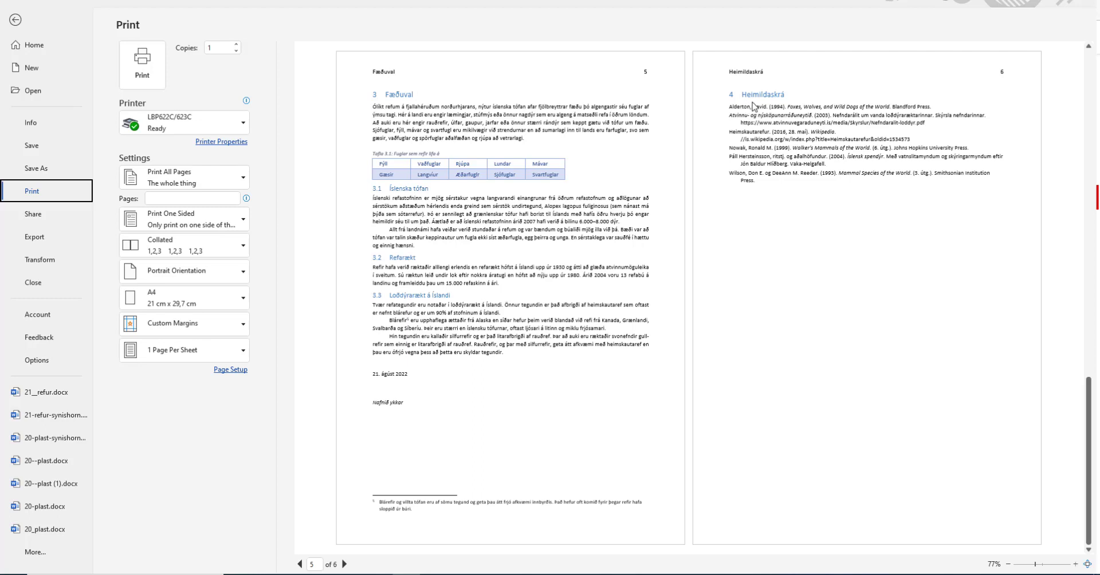
{"action": "left_click", "coordinate": [15, 21]}
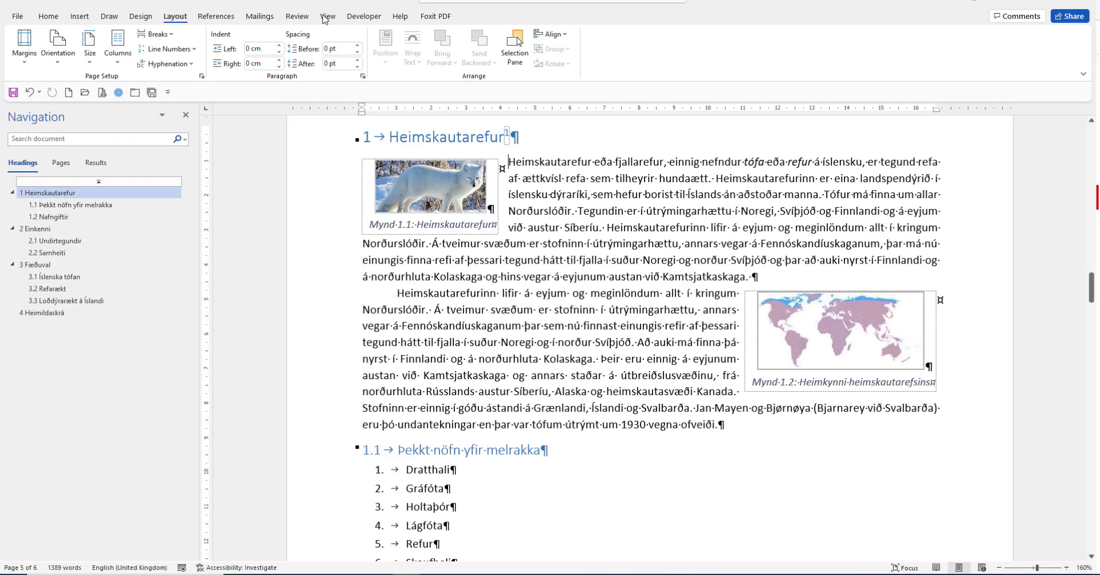
Zoom the view out to many pages in a grid of two rows by three pages.
{"action": "left_click", "coordinate": [326, 17]}
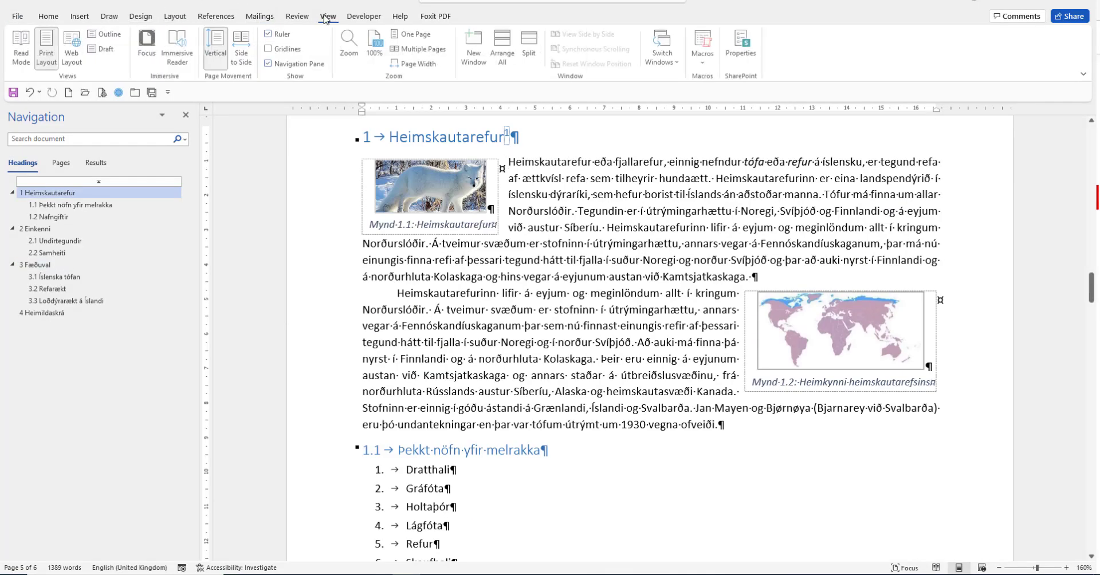
{"action": "left_click", "coordinate": [351, 46]}
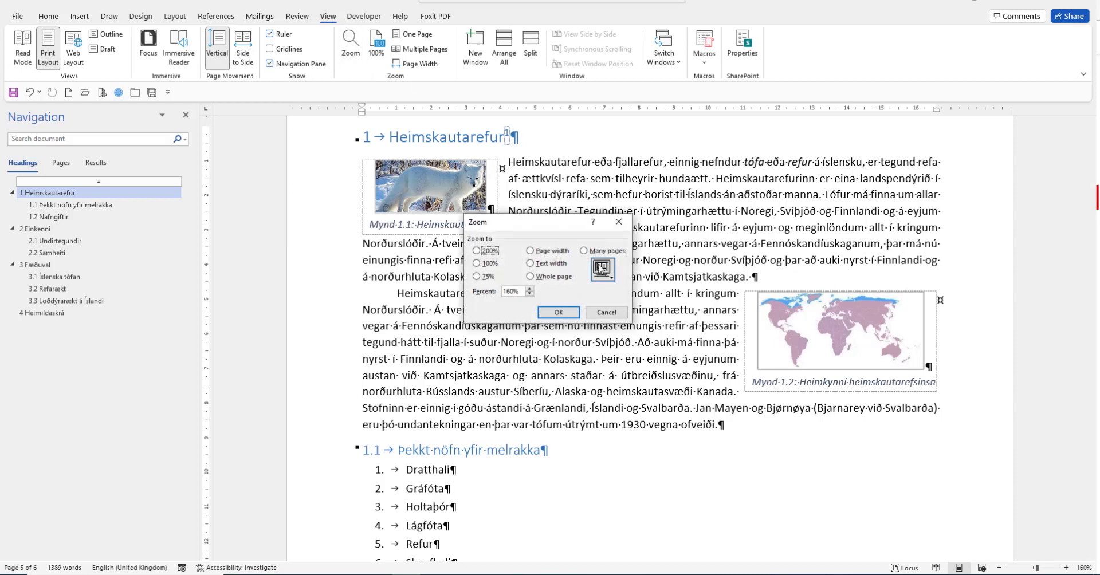
{"action": "left_click", "coordinate": [600, 268]}
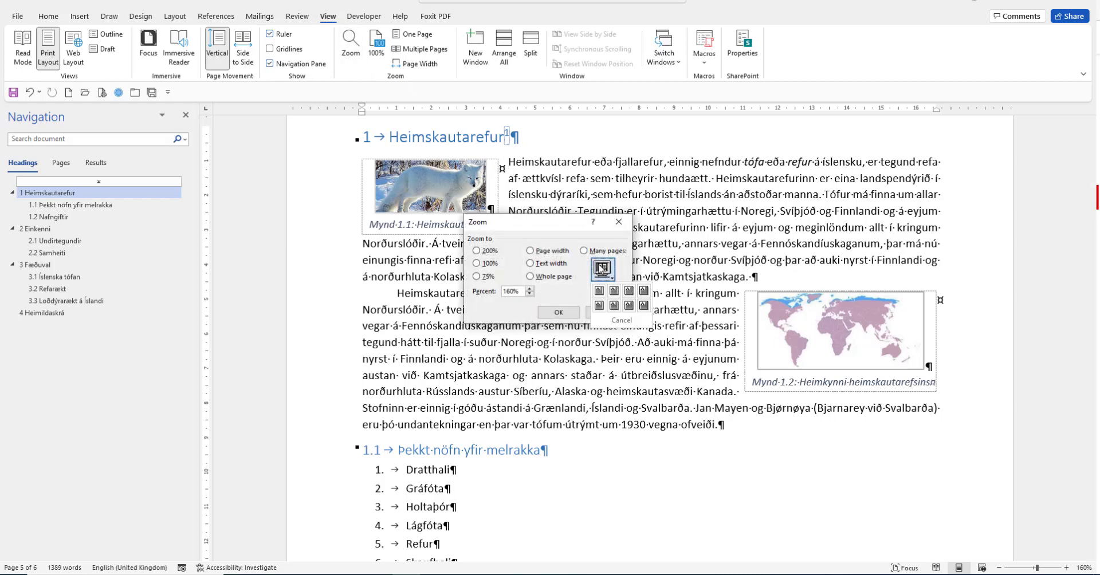
{"action": "left_click", "coordinate": [630, 307]}
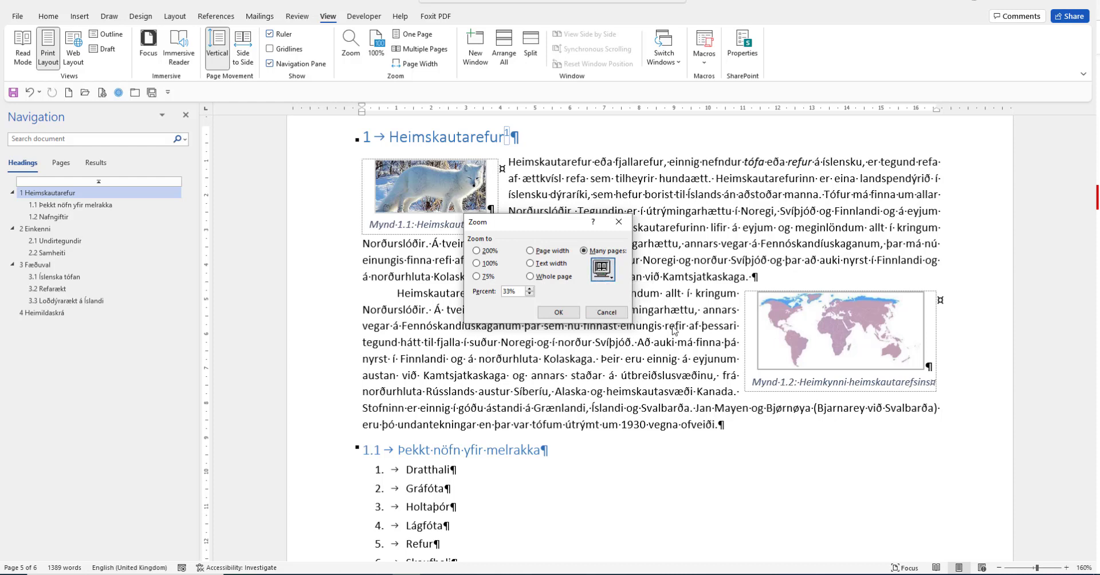
{"action": "left_click", "coordinate": [573, 314]}
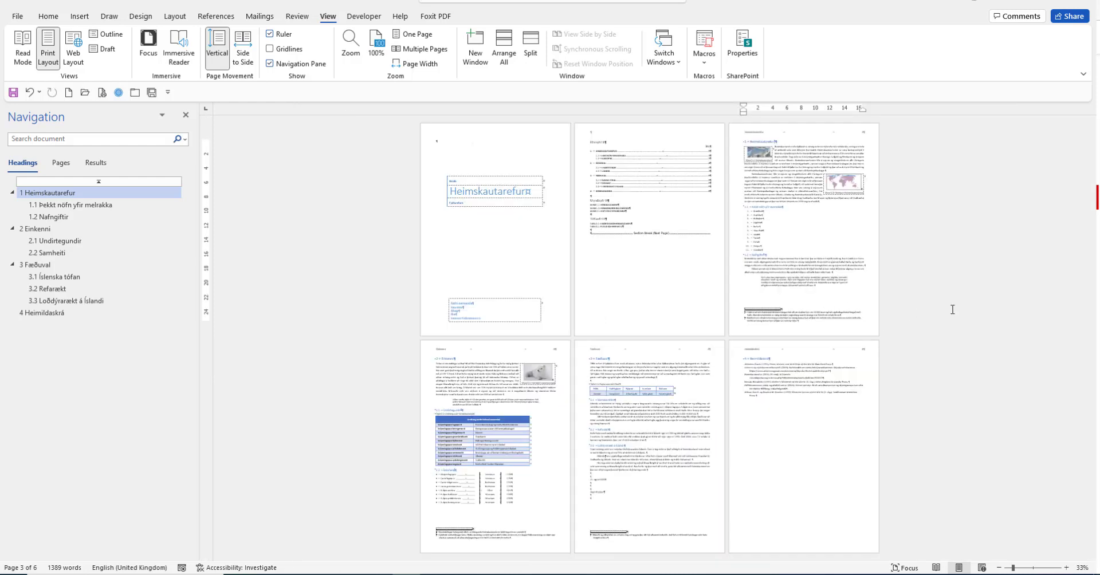
Set the document zoom to page width and save the document.
{"action": "left_click", "coordinate": [416, 35]}
{"action": "left_click", "coordinate": [420, 64]}
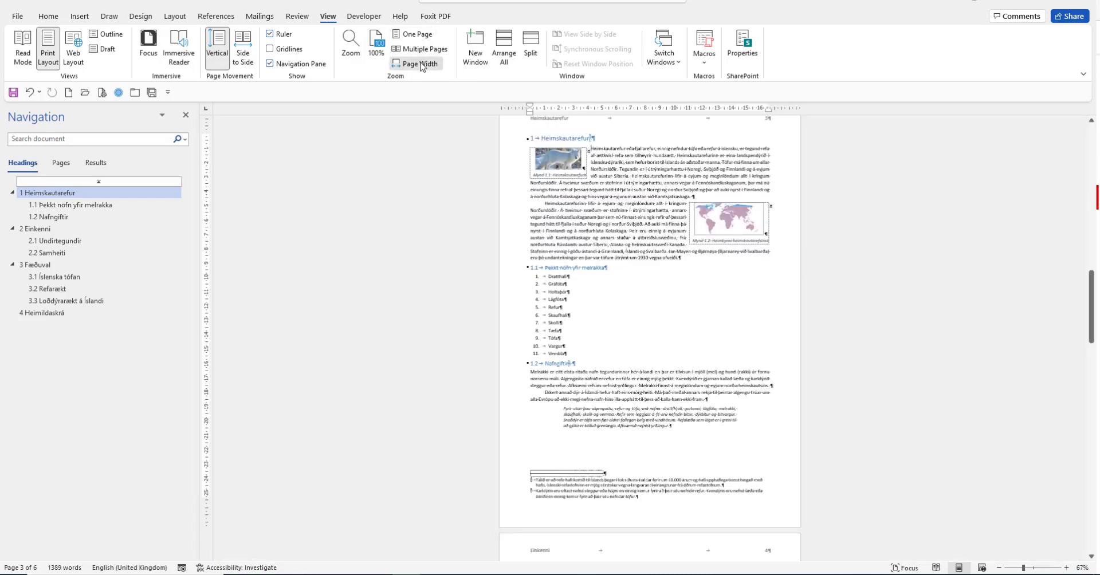
{"action": "scroll", "coordinate": [645, 230], "scroll_direction": "down", "scroll_amount": 1}
{"action": "scroll", "coordinate": [646, 230], "scroll_direction": "down", "scroll_amount": 6}
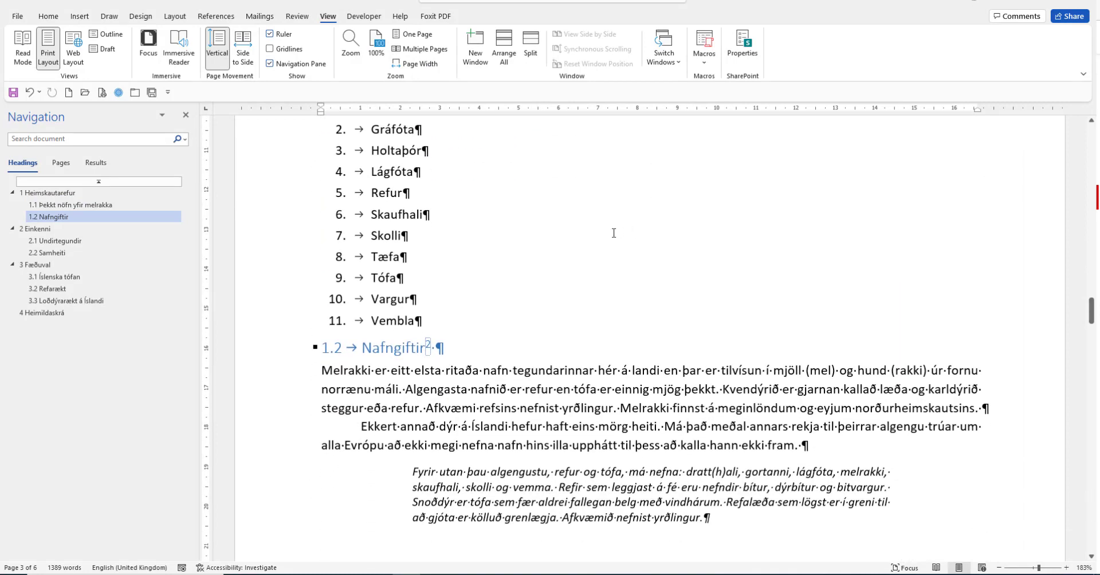
{"action": "left_click", "coordinate": [12, 93]}
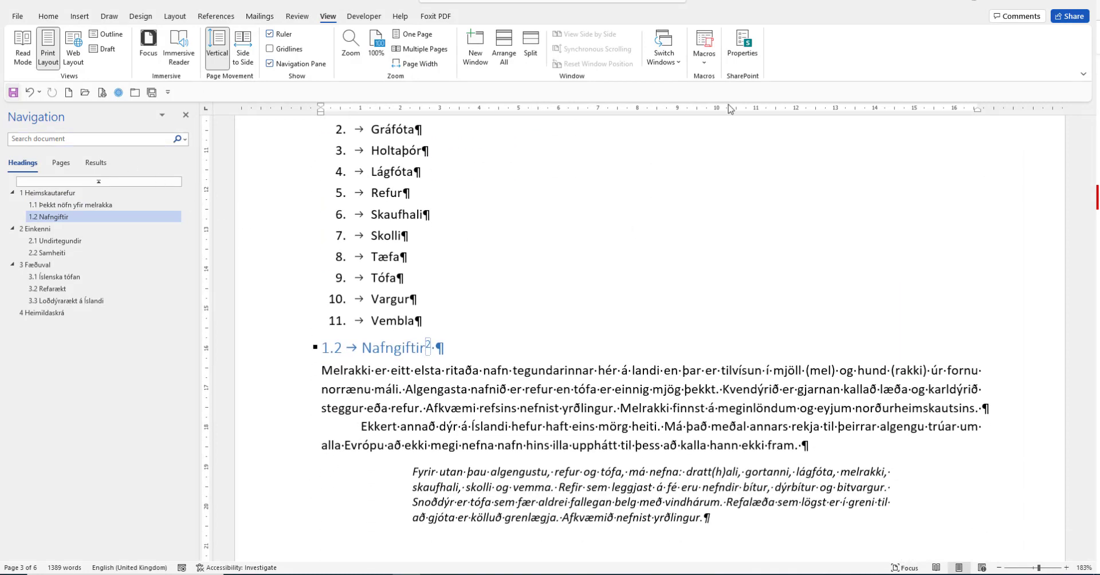